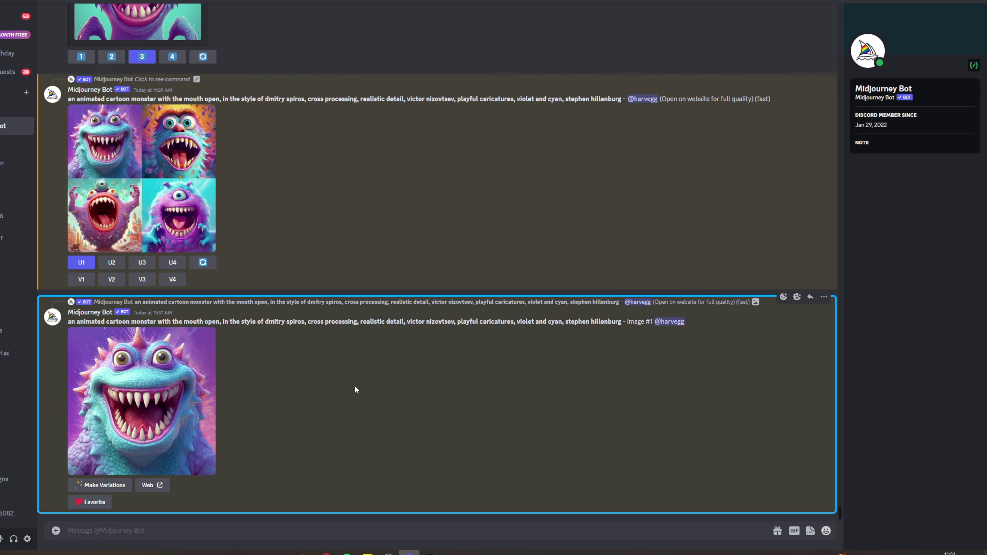
# Bring the PromptBase site to the front and return to its home page
pyautogui.click(486, 533)
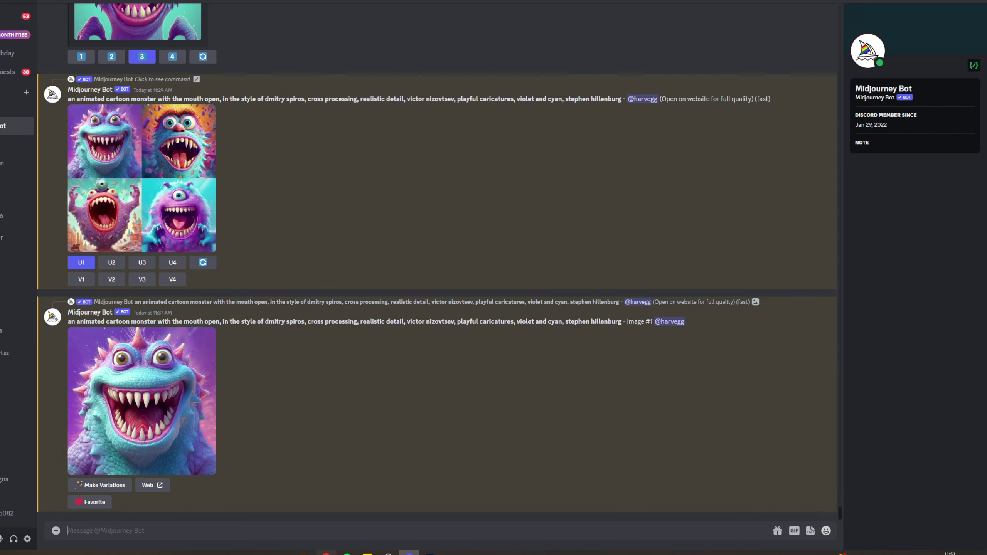
pyautogui.click(329, 550)
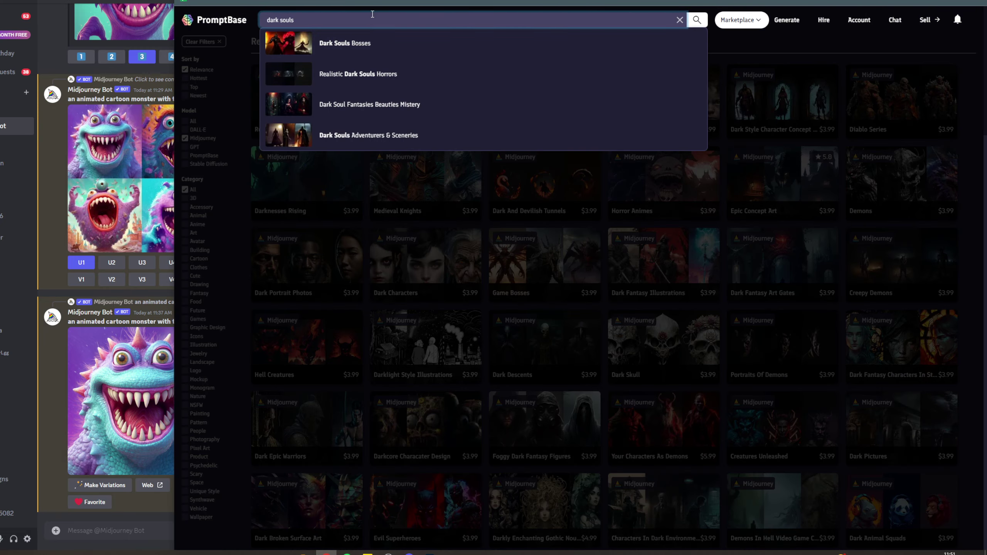
pyautogui.click(232, 21)
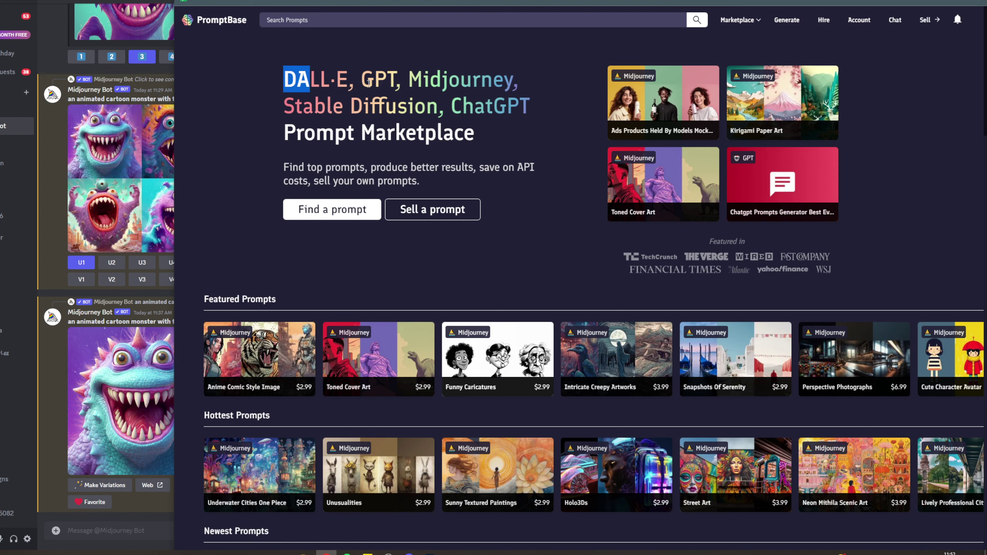
# Search the prompt marketplace for 'dark souls'
pyautogui.moveTo(283, 77); pyautogui.dragTo(488, 133)
pyautogui.click(442, 108)
pyautogui.click(367, 20)
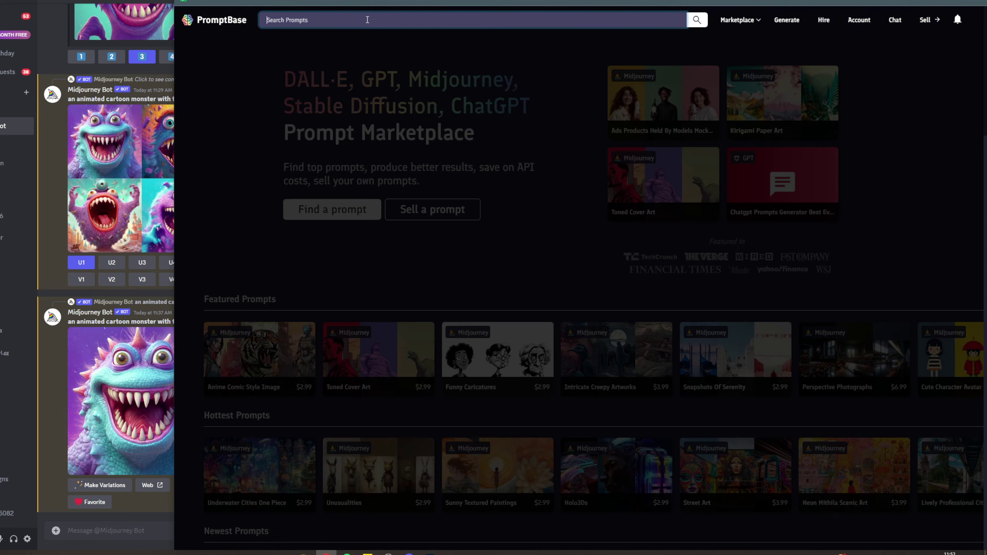
pyautogui.write('dark souls')
pyautogui.press('Return')
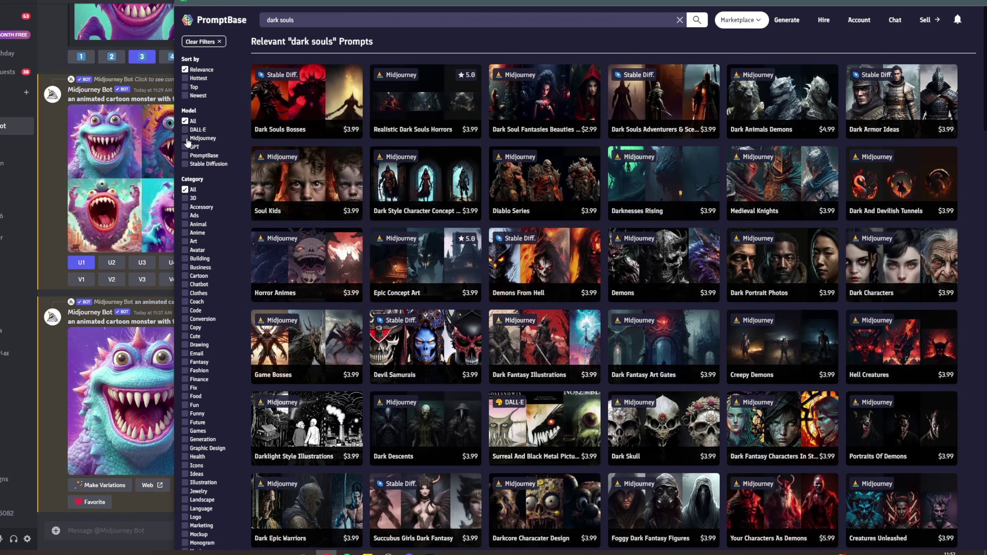
# Apply the Midjourney model filter to the dark souls results
pyautogui.click(185, 138)
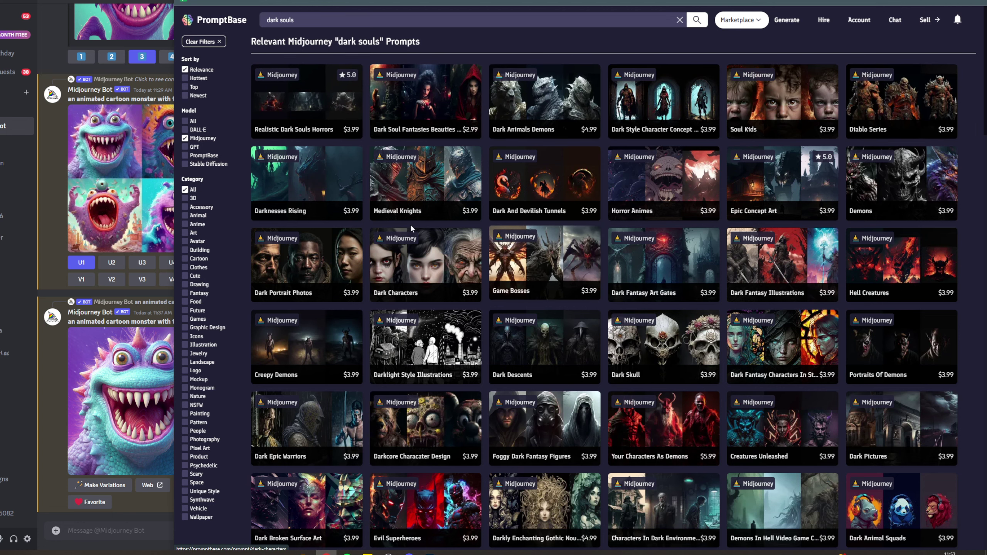
pyautogui.scroll(-3, 411, 224)
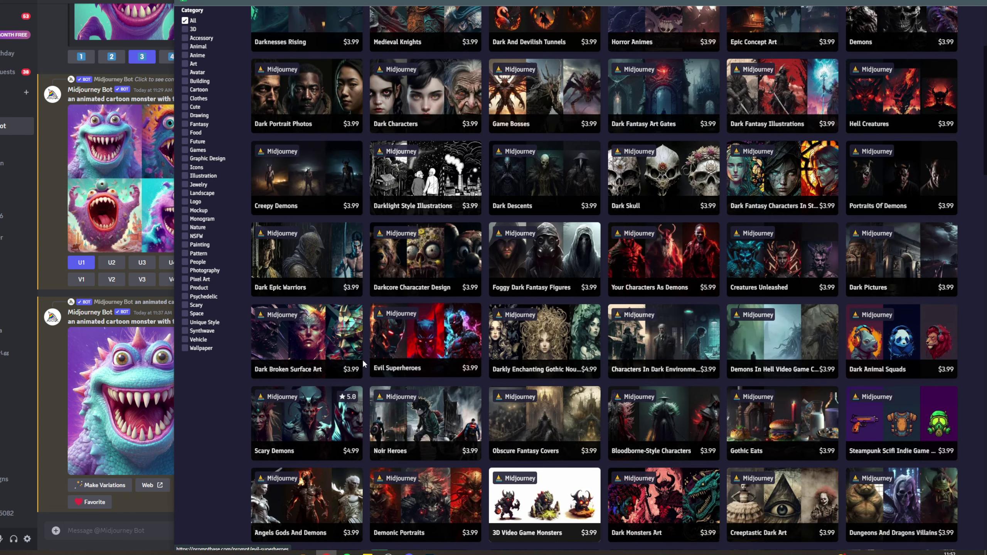
pyautogui.scroll(3, 363, 359)
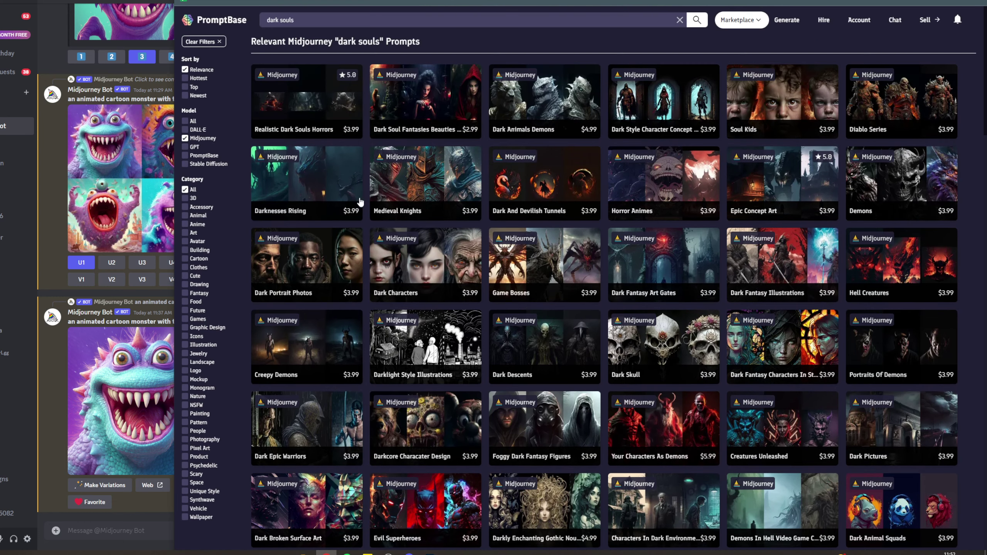
# Open the $3.99 Realistic Dark Souls Horrors prompt page
pyautogui.click(301, 95)
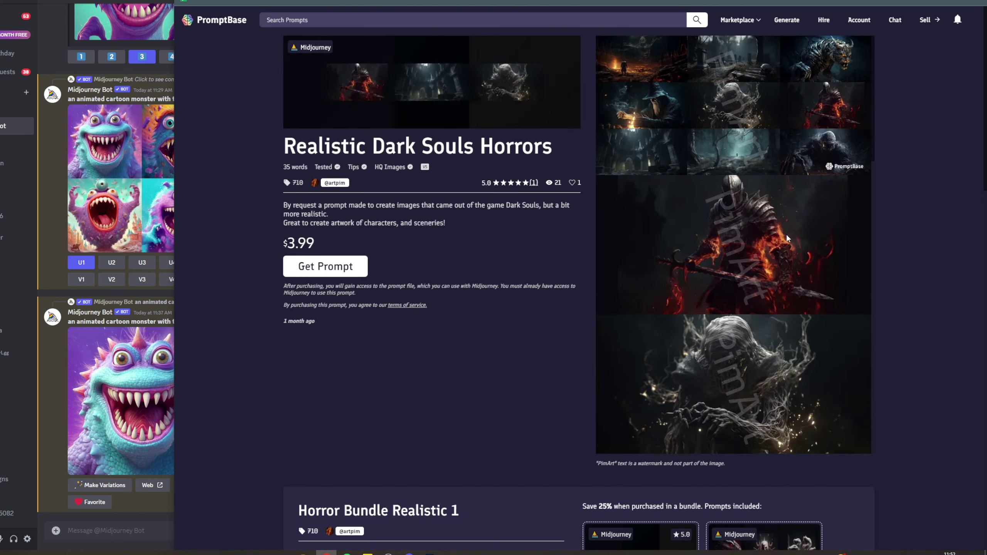
pyautogui.scroll(-2, 786, 235)
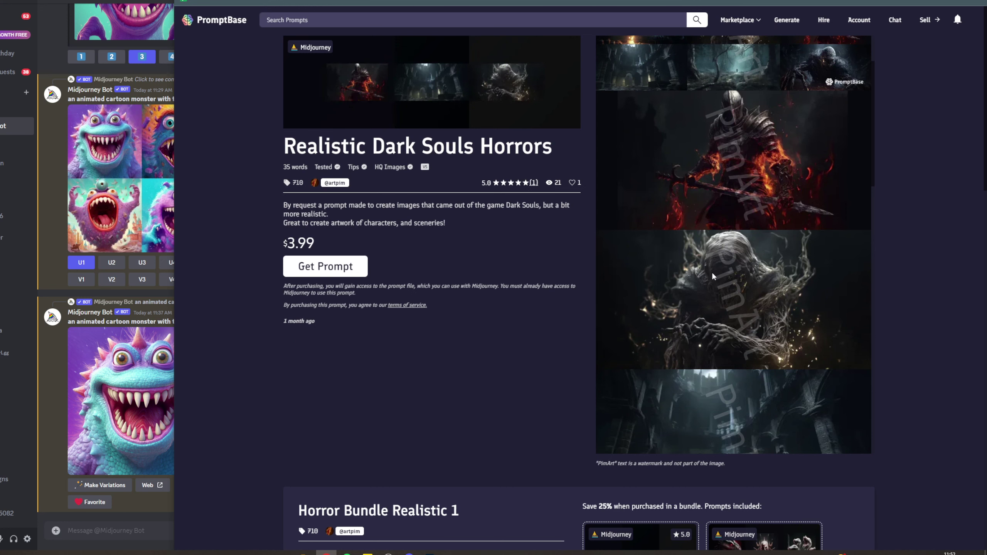
pyautogui.scroll(-3, 713, 288)
pyautogui.scroll(-3, 777, 282)
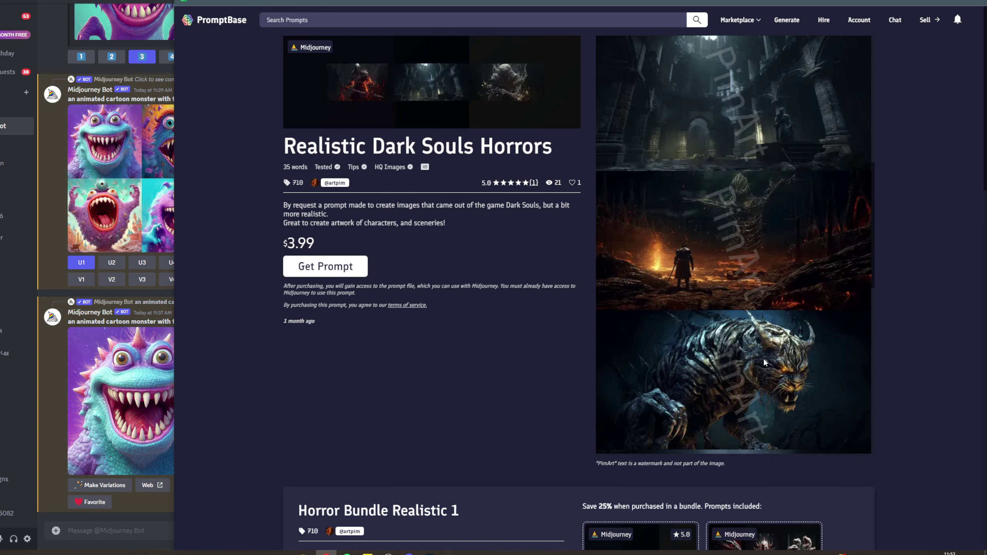
pyautogui.scroll(-3, 770, 349)
pyautogui.scroll(-3, 723, 324)
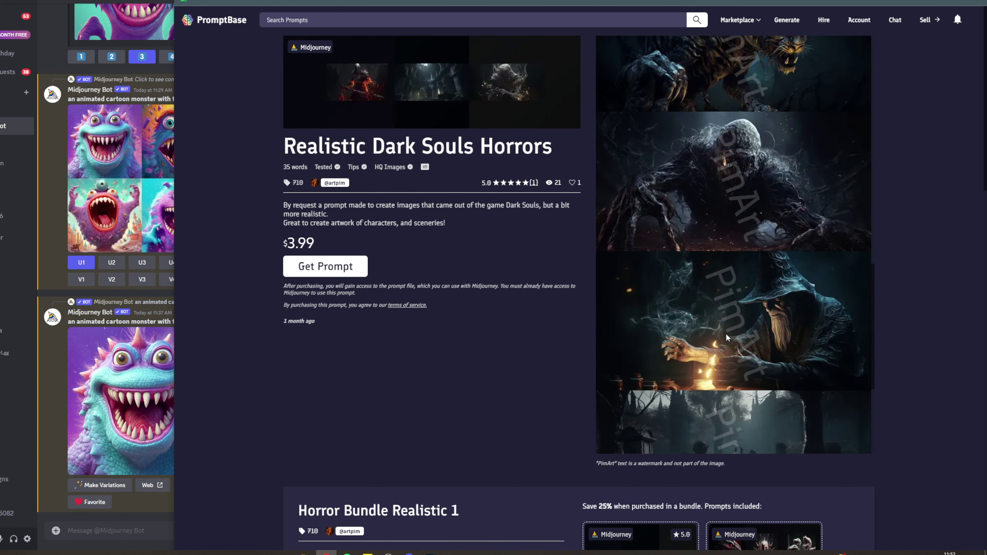
pyautogui.scroll(-3, 726, 333)
pyautogui.scroll(10, 879, 301)
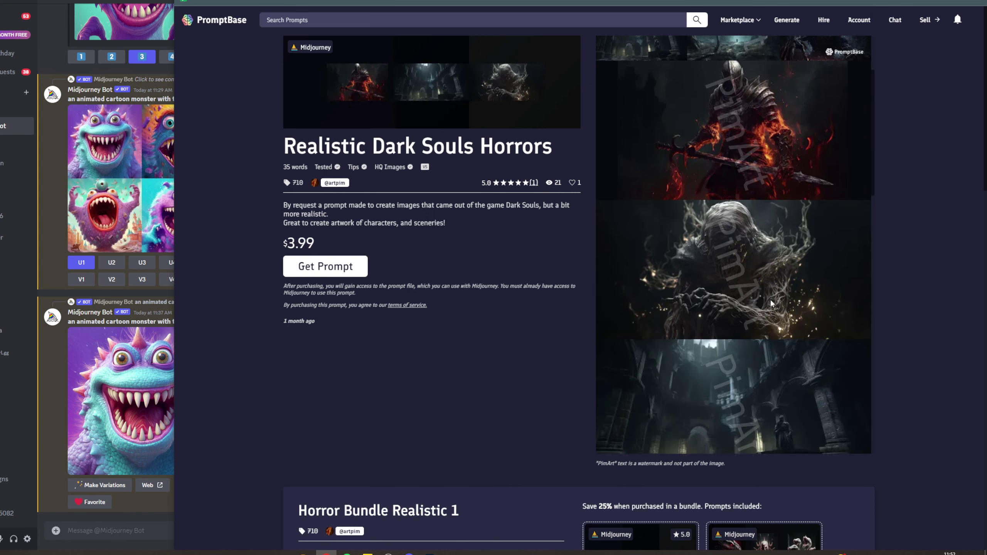
pyautogui.scroll(-5, 770, 299)
pyautogui.scroll(5, 759, 313)
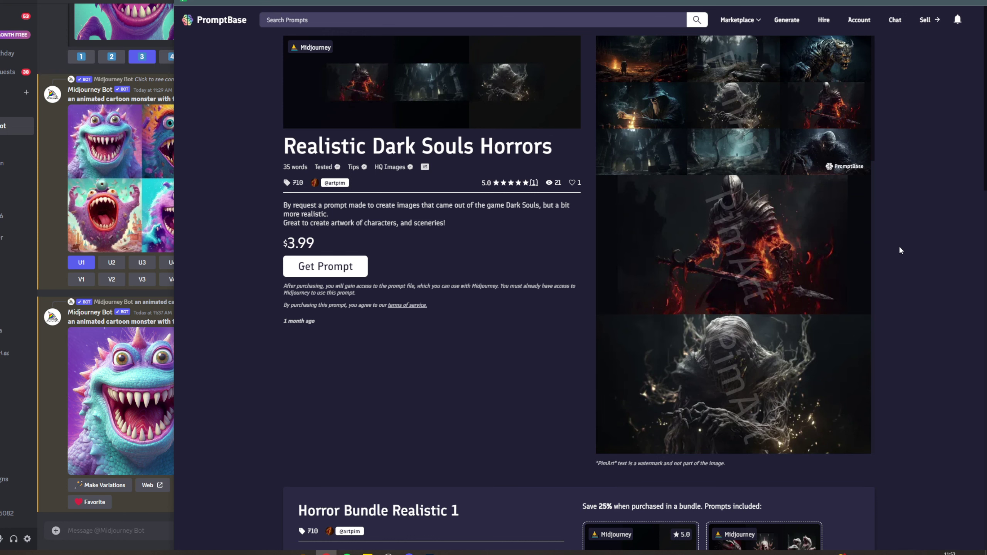
pyautogui.scroll(-5, 771, 232)
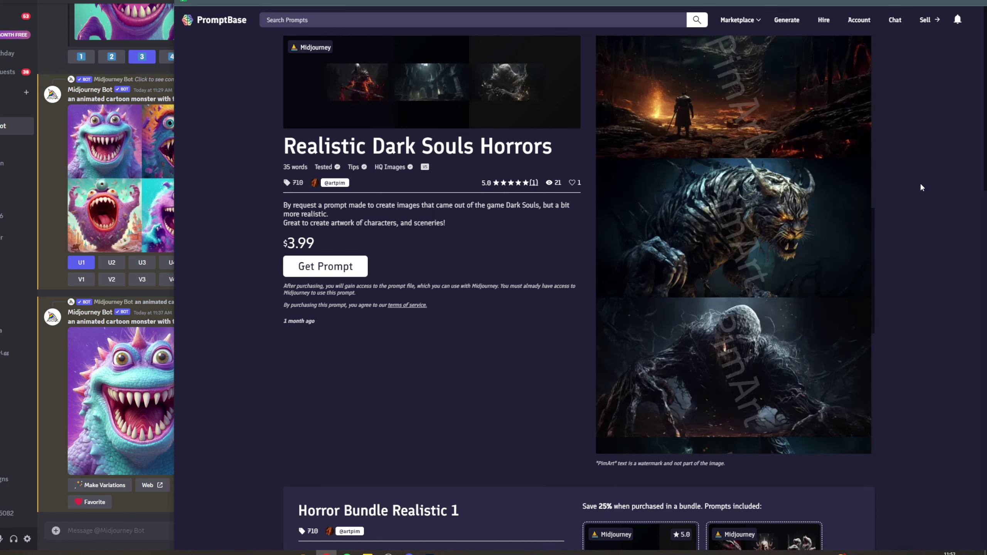
pyautogui.scroll(-3, 771, 232)
pyautogui.scroll(-4, 771, 231)
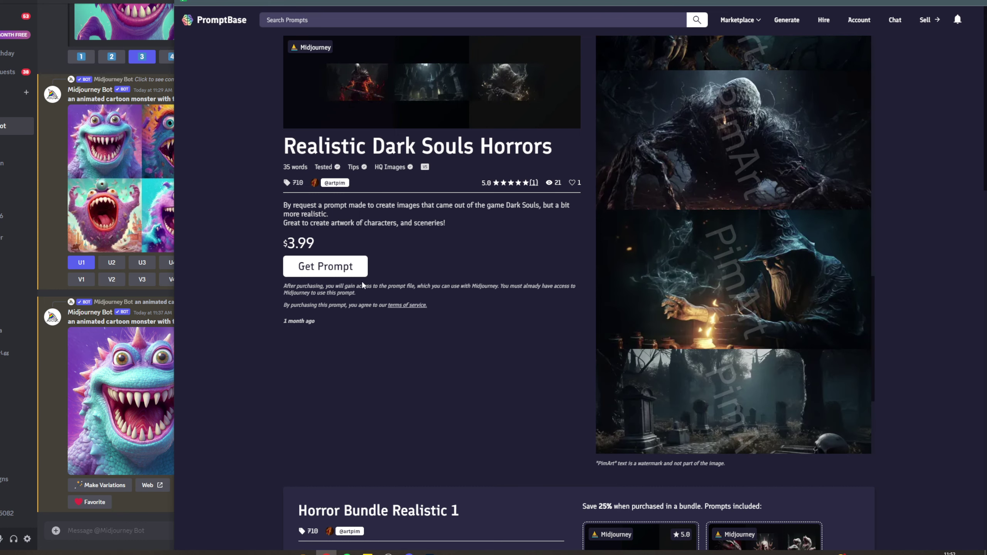
pyautogui.scroll(-3, 771, 308)
pyautogui.scroll(-2, 767, 348)
pyautogui.scroll(-3, 802, 318)
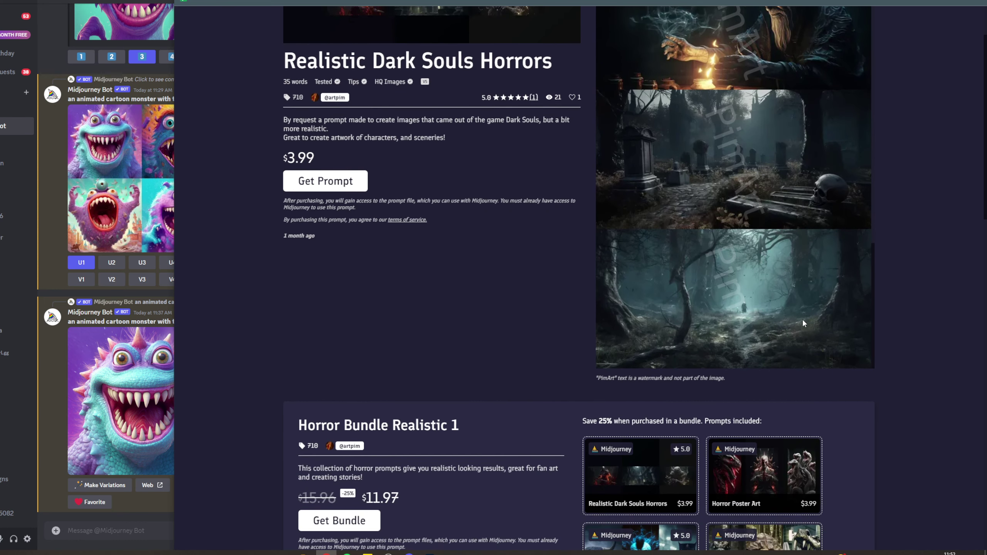
pyautogui.scroll(3, 912, 223)
pyautogui.scroll(3, 910, 164)
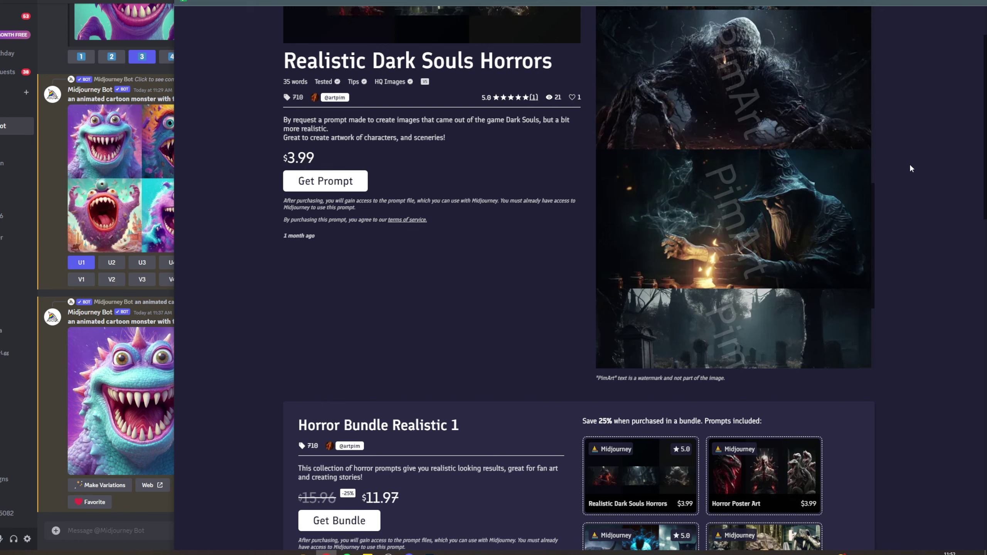
pyautogui.scroll(3, 910, 163)
pyautogui.scroll(4, 888, 68)
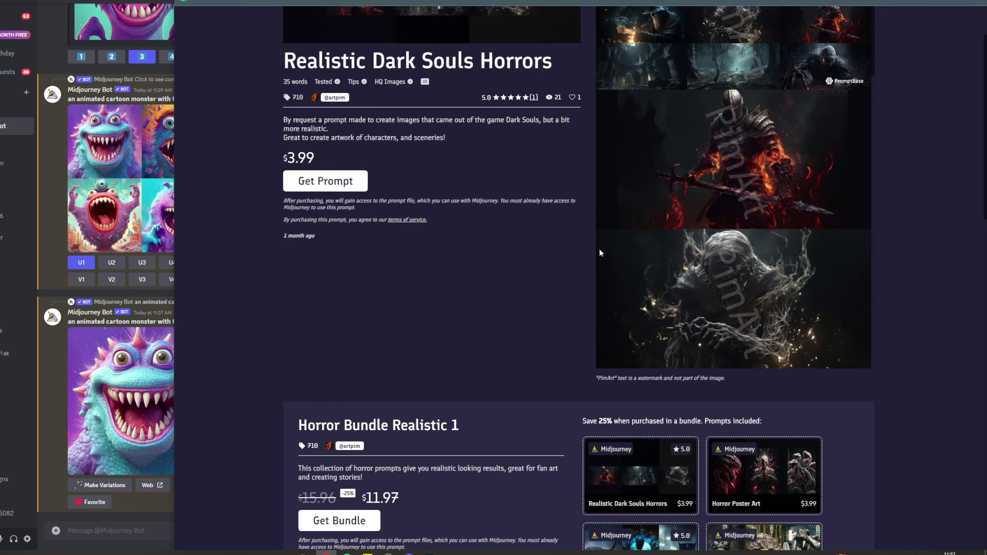
pyautogui.scroll(3, 598, 248)
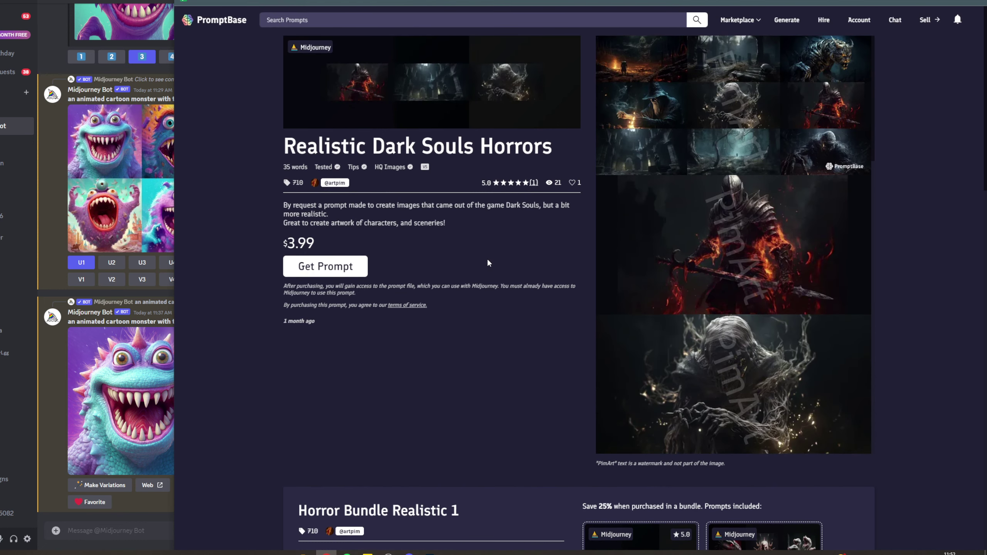